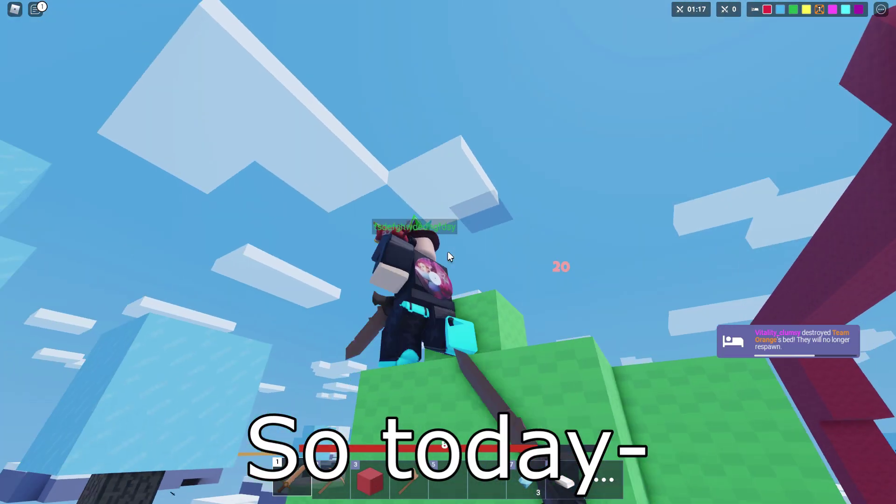
Fight the enemy player in Roblox, switching held items and swinging the sword.
click(447, 251)
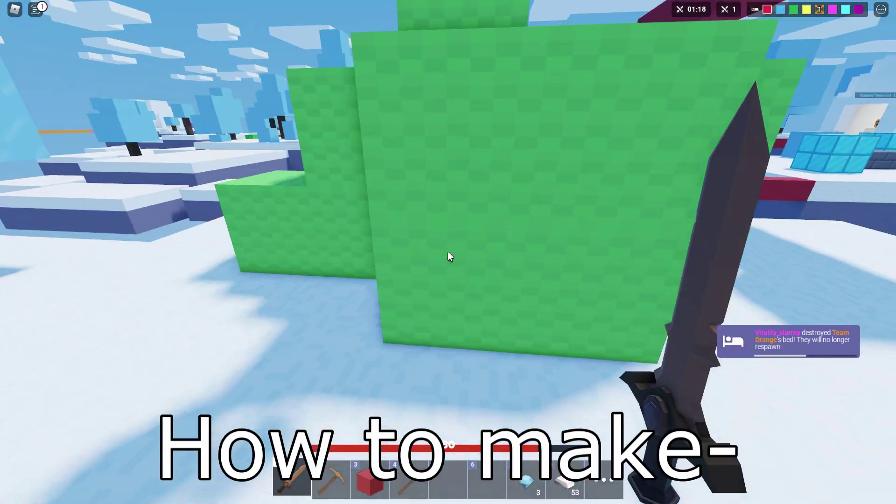
key(2)
key(4)
drag(447, 251, 447, 251)
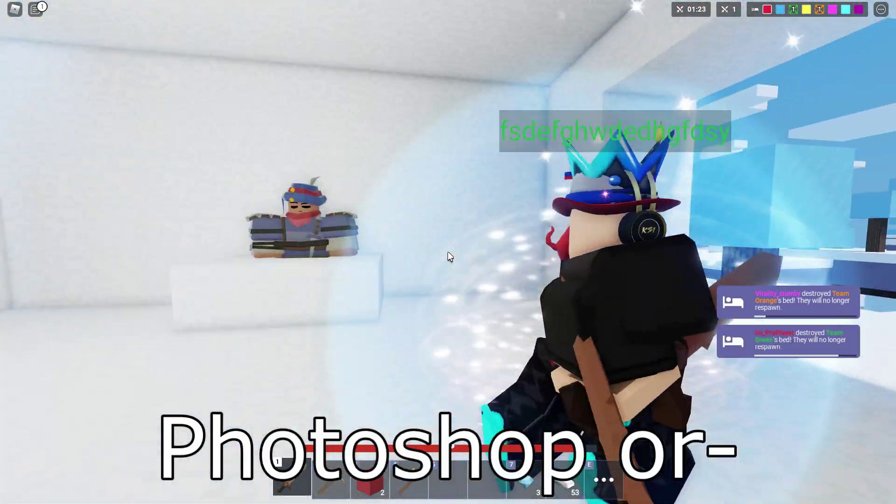
click(448, 252)
click(447, 252)
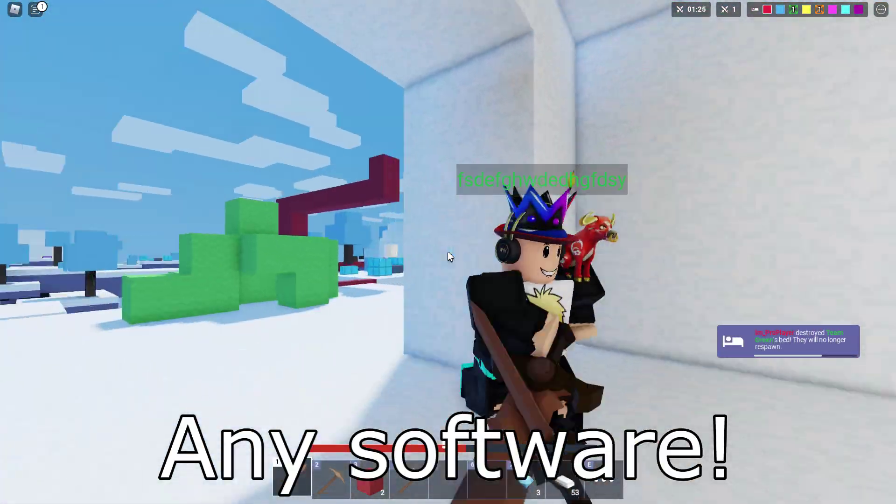
click(448, 256)
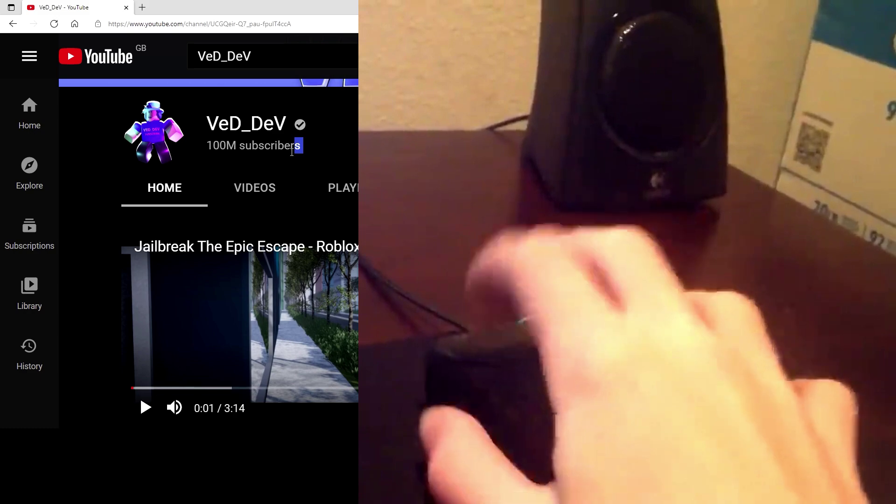
Select the whole 100M subscribers text line.
click(291, 152)
double_click(271, 146)
click(290, 153)
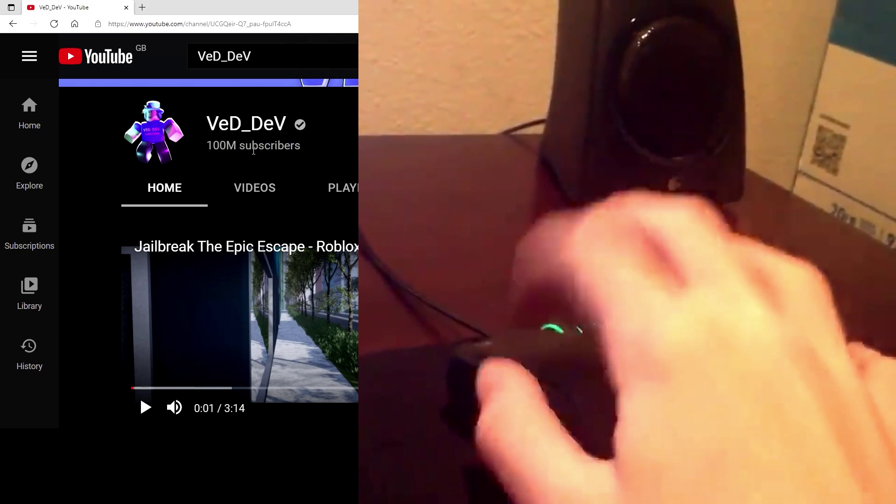
drag(251, 145, 206, 146)
triple_click(291, 152)
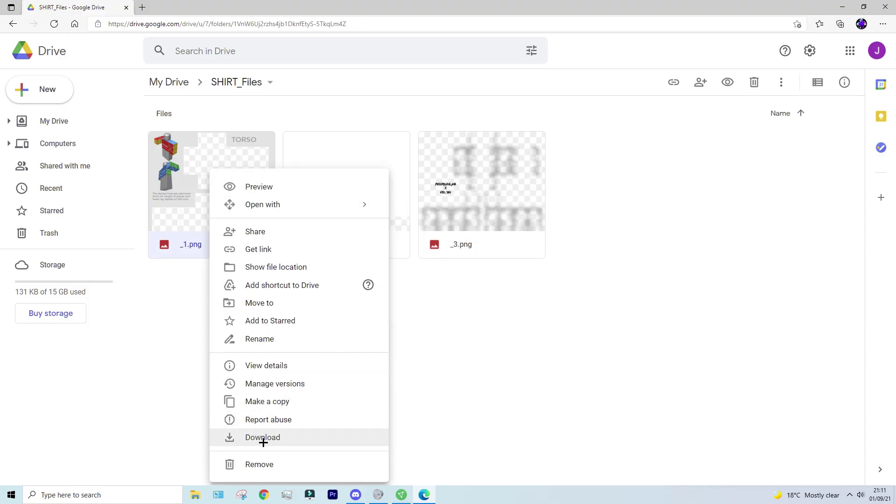
Download the _2.png and _3.png shirt template files from Google Drive.
click(262, 436)
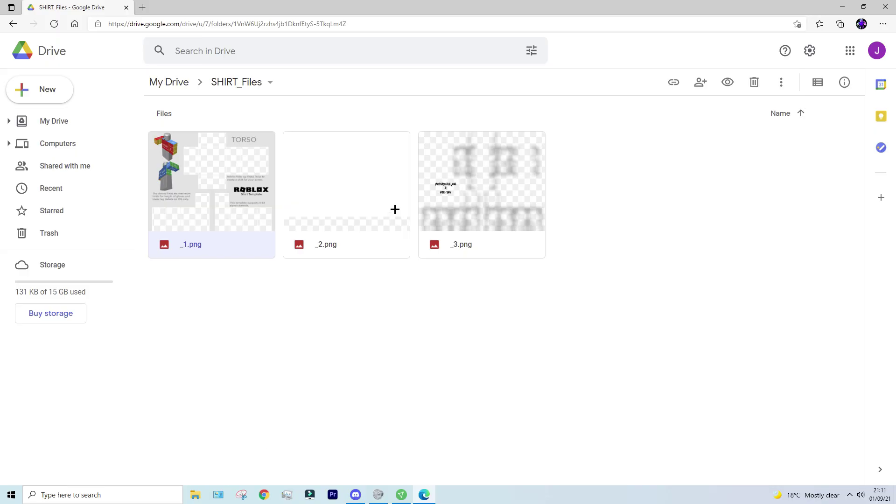
right_click(395, 209)
click(433, 437)
click(495, 192)
right_click(494, 192)
click(537, 437)
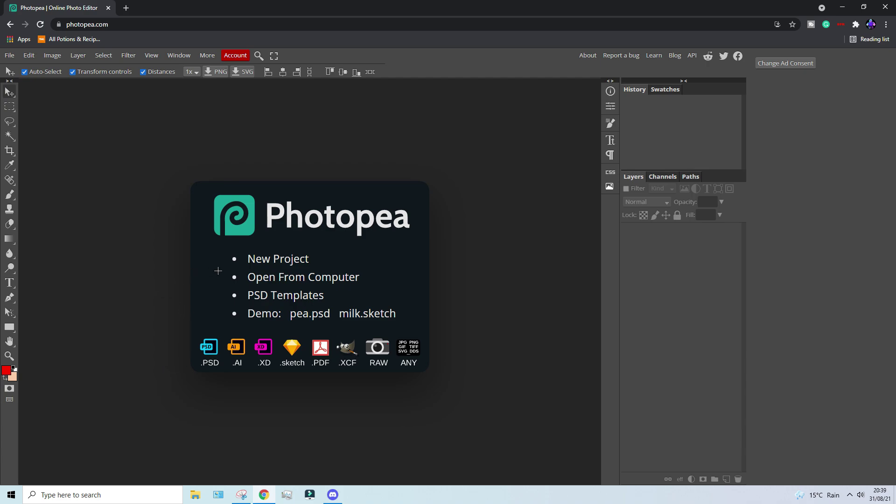
Open the _1 shirt template from the SH_1 folder on the computer.
click(283, 278)
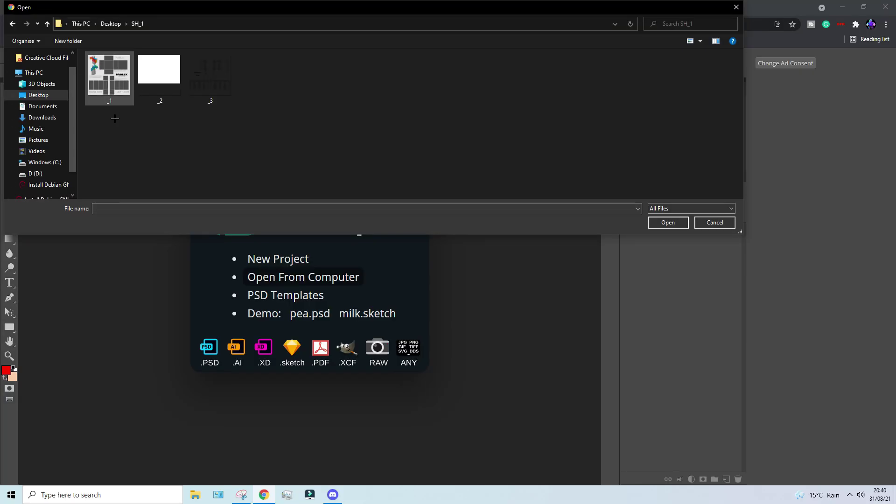
click(123, 87)
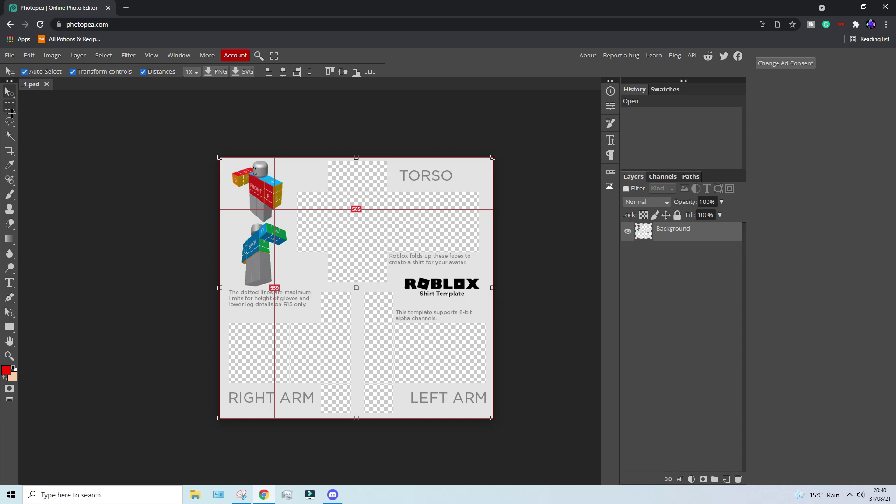
Deselect the template and begin opening another image via the File menu.
click(226, 175)
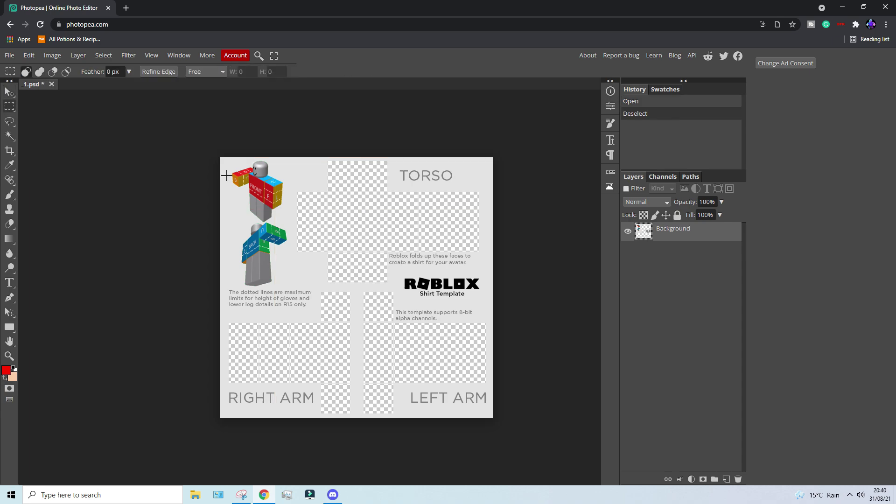
scroll(413, 407, up, 3)
scroll(306, 320, down, 3)
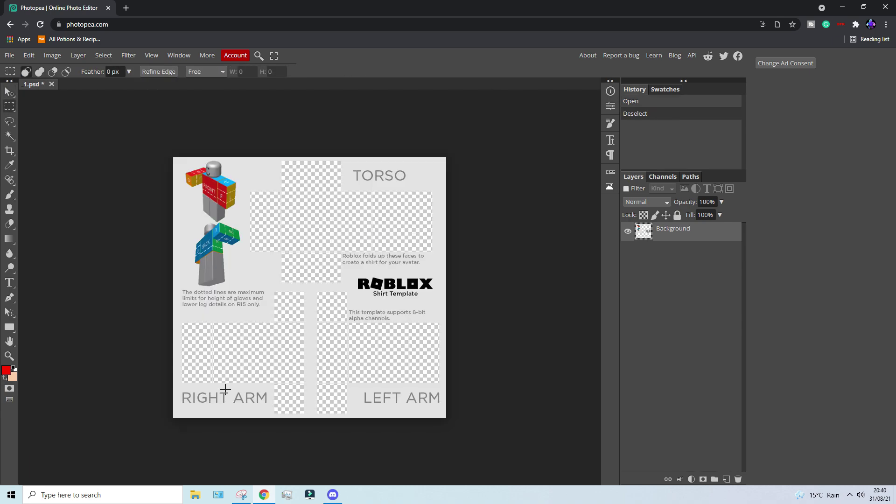
click(9, 55)
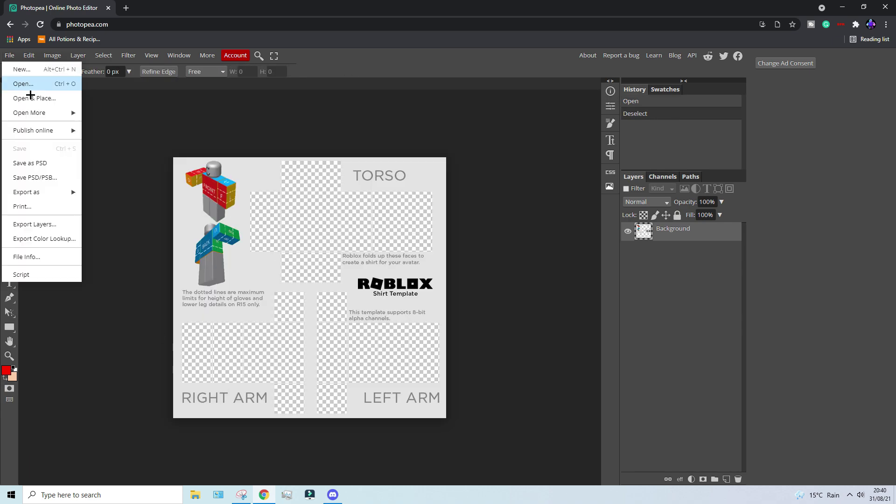
click(29, 84)
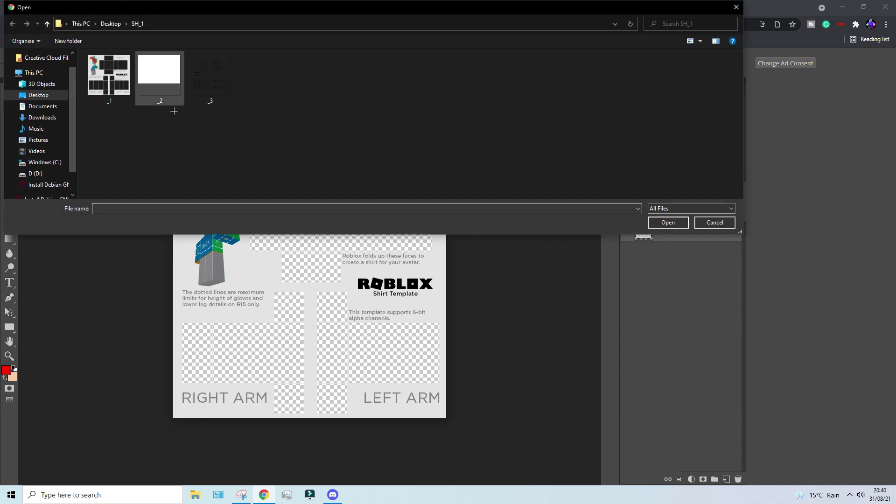
Copy the _2 white base into the template as Layer 1, placed beneath the template layer.
click(173, 87)
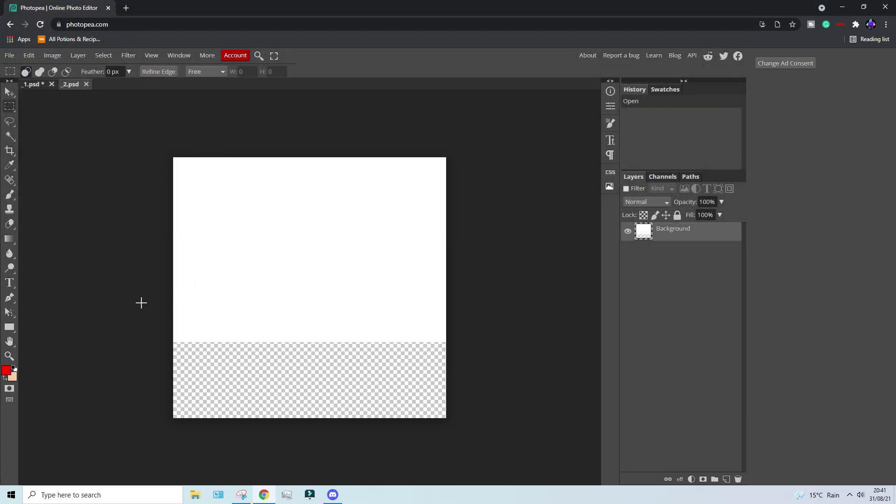
key(ctrl+a)
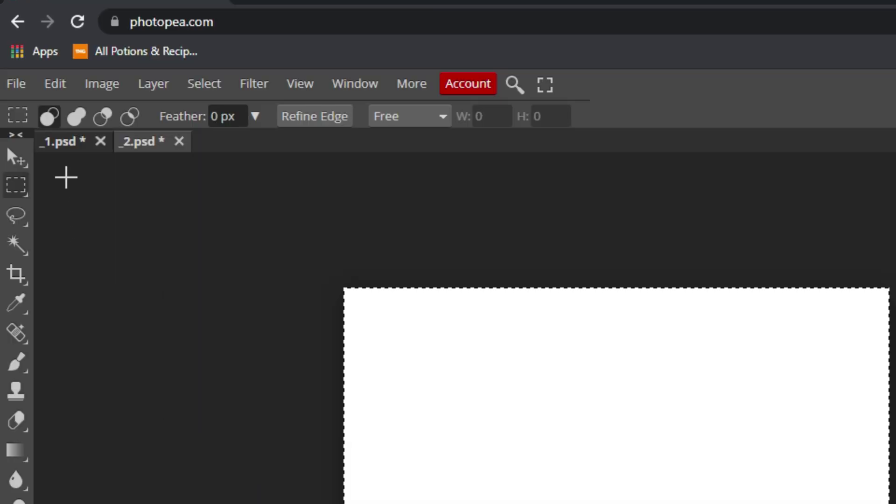
key(ctrl+d)
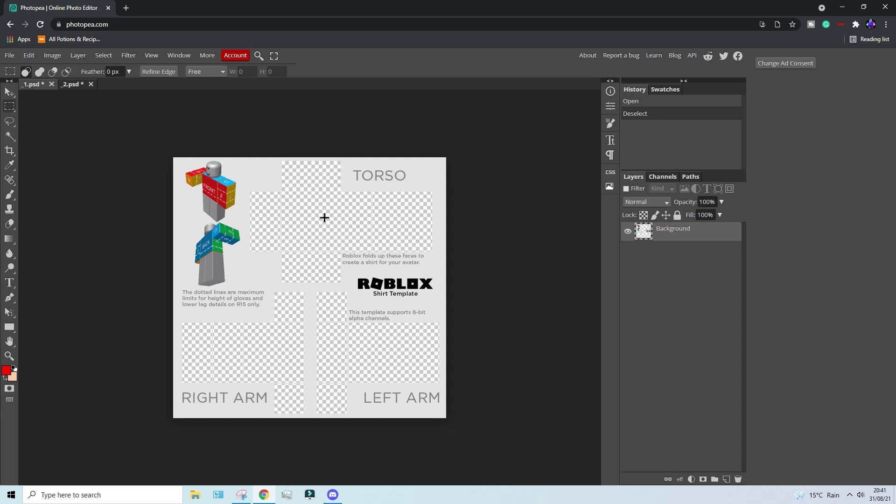
key(ctrl+v)
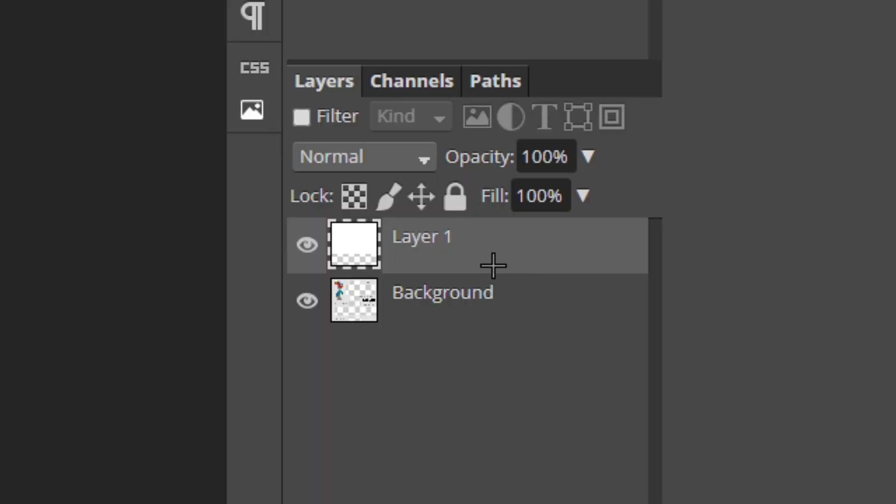
drag(524, 272, 500, 328)
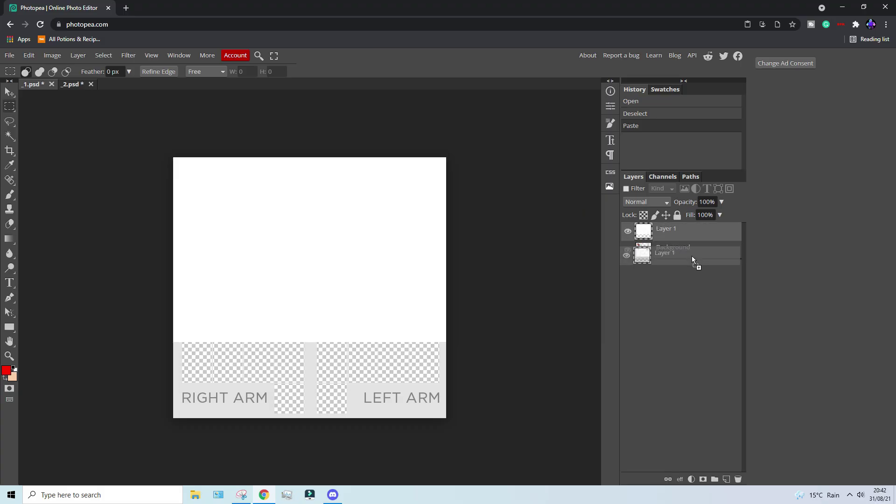
drag(692, 256, 692, 257)
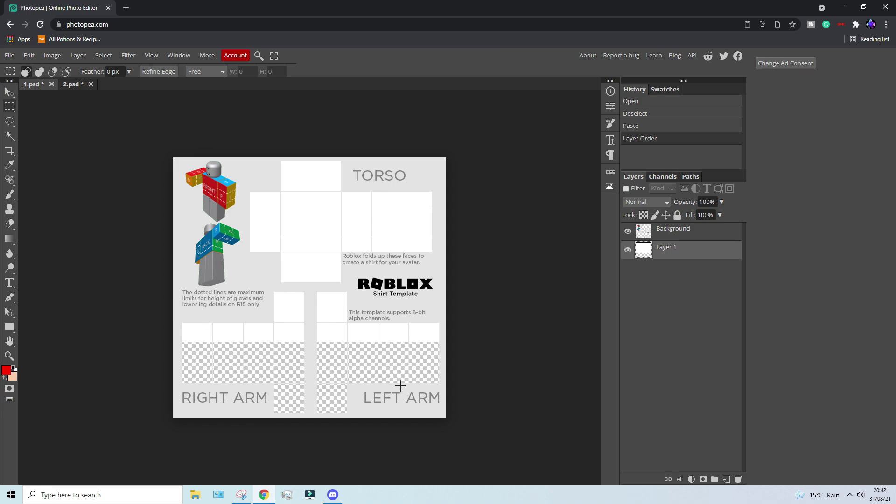
Open the _3 shading image, select all, and paste it into the _1 template as Layer 2.
click(9, 55)
click(20, 92)
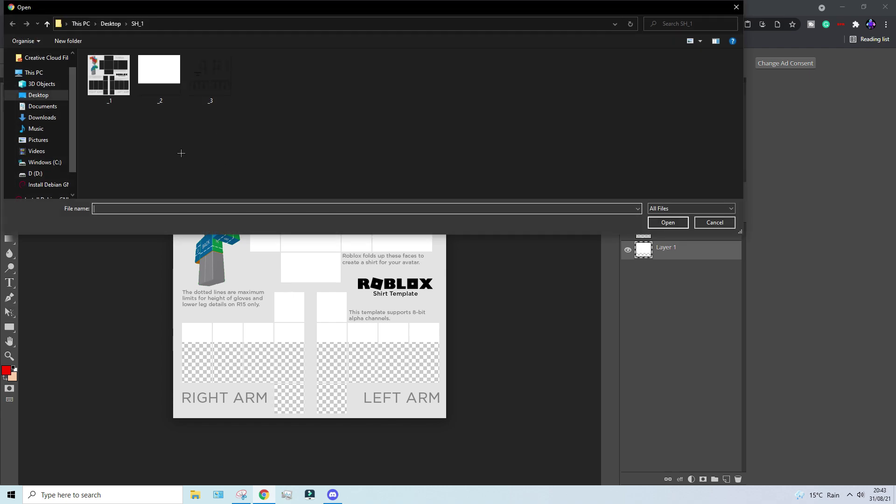
click(210, 77)
click(668, 223)
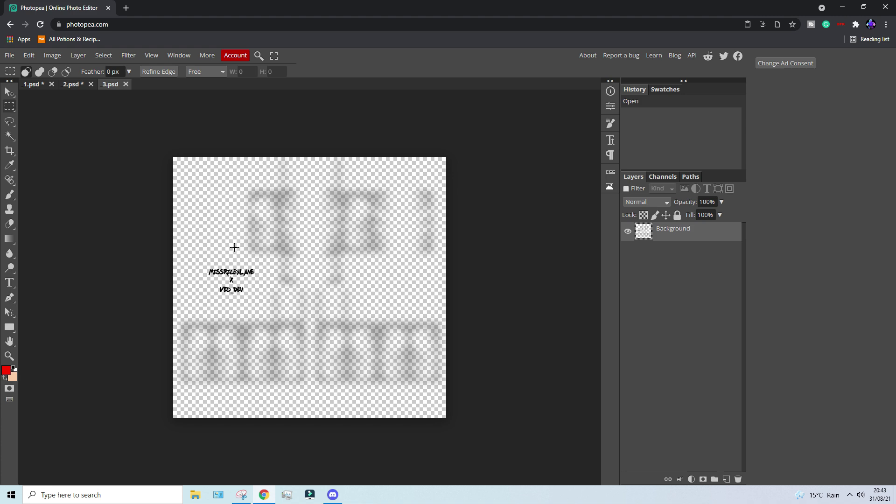
key(ctrl+a)
key(ctrl+a)
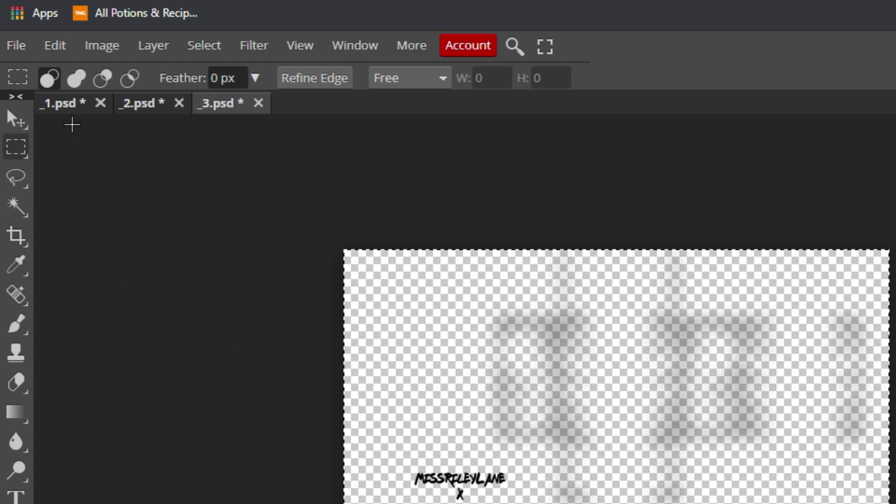
click(74, 110)
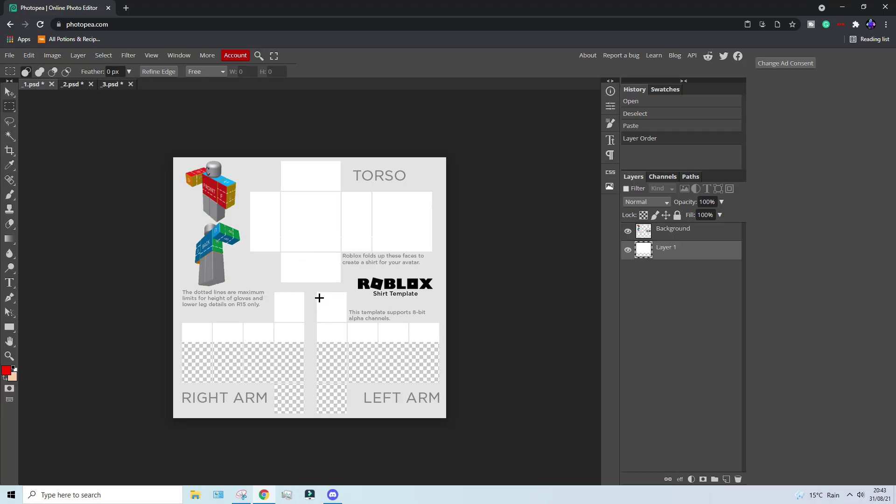
key(ctrl+v)
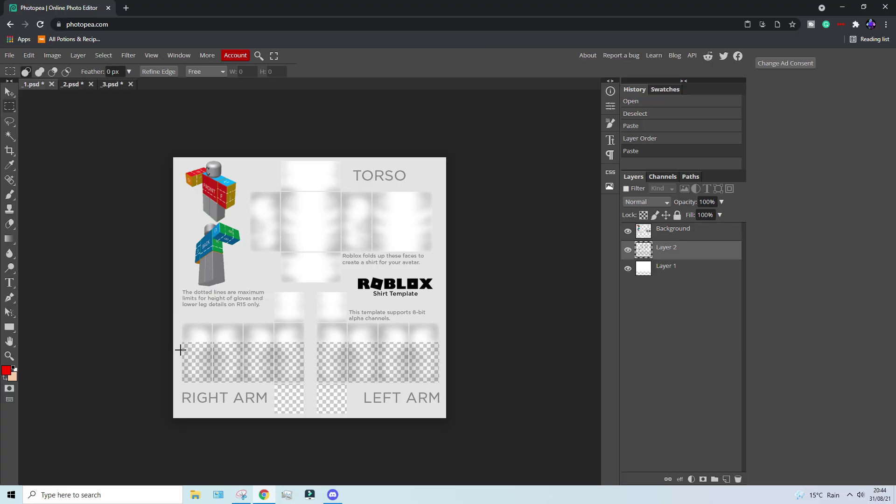
Cut Layer 2's shading from the lower arm region and set its opacity to 70%.
key(ctrl+d)
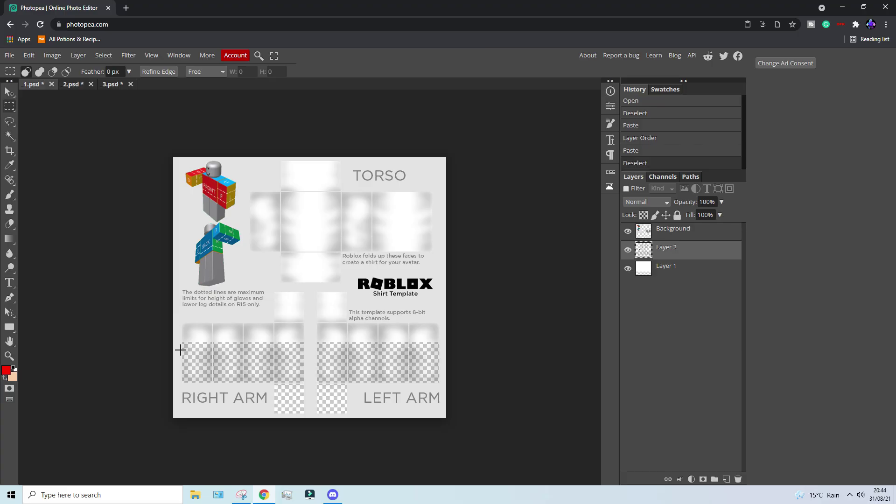
drag(172, 343, 464, 464)
key(ctrl+x)
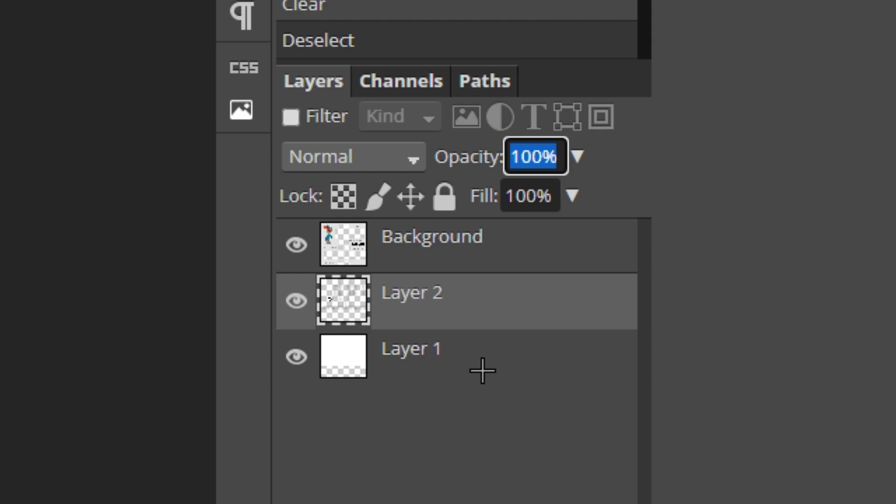
text(70)
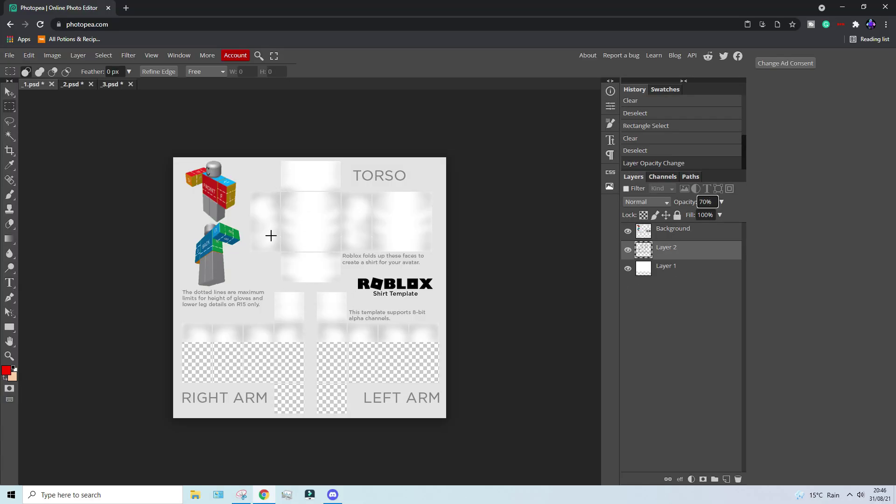
click(672, 229)
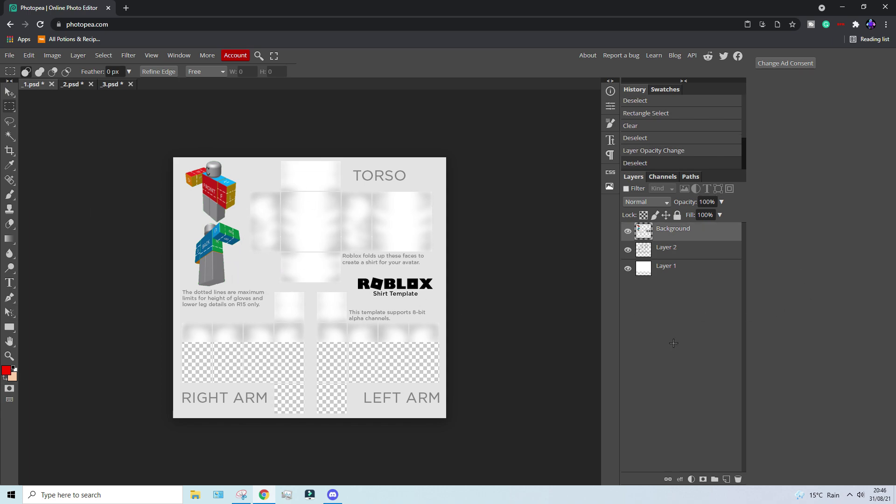
click(695, 274)
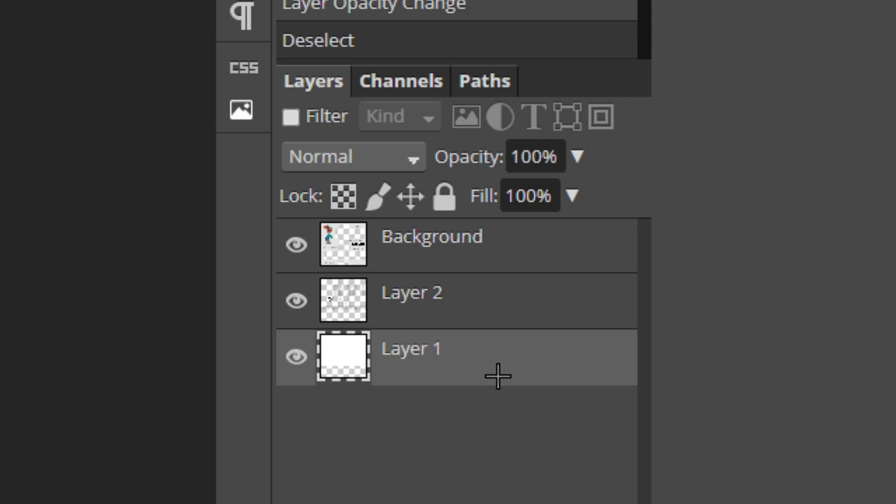
Apply a 7edbdb light teal Color Overlay style to Layer 1.
double_click(472, 364)
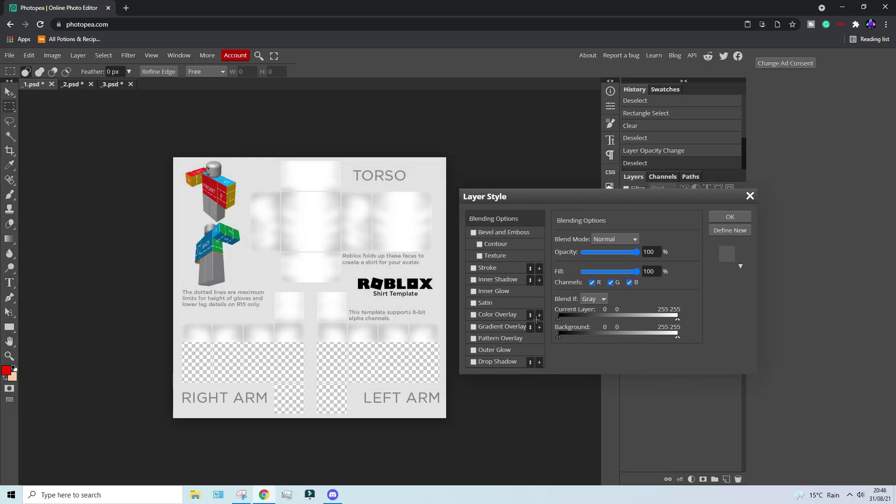
click(515, 315)
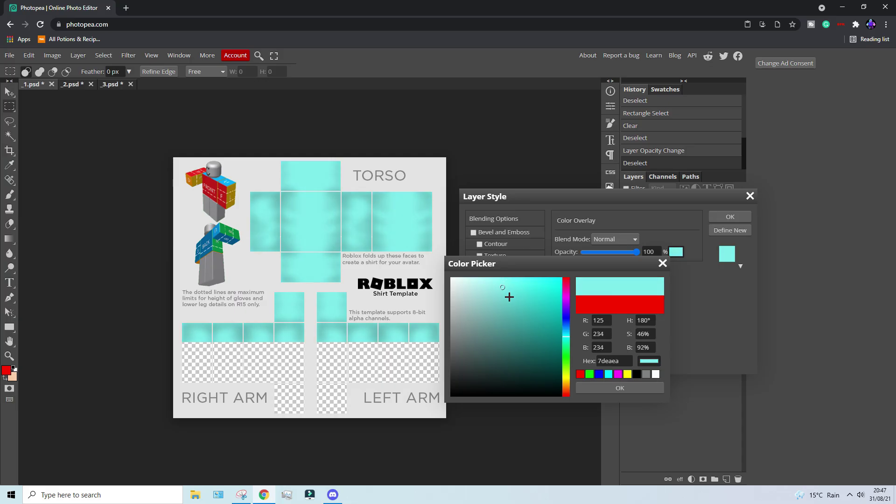
drag(509, 298, 505, 302)
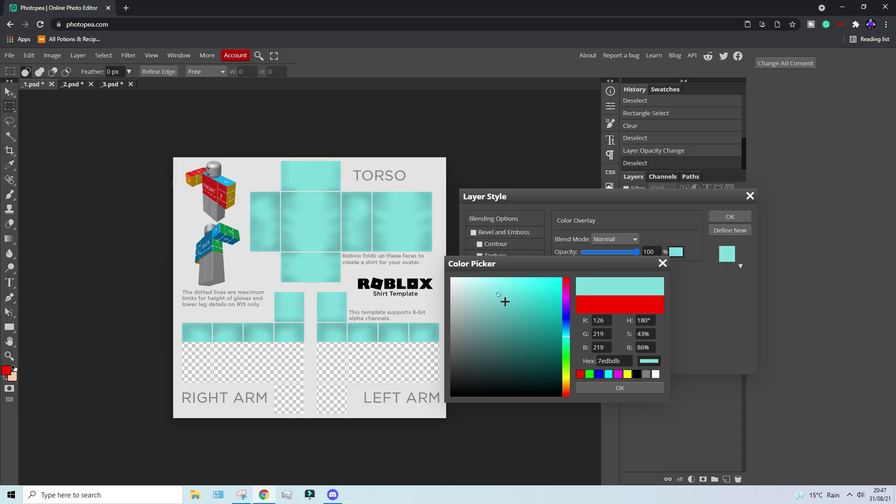
drag(501, 268, 535, 305)
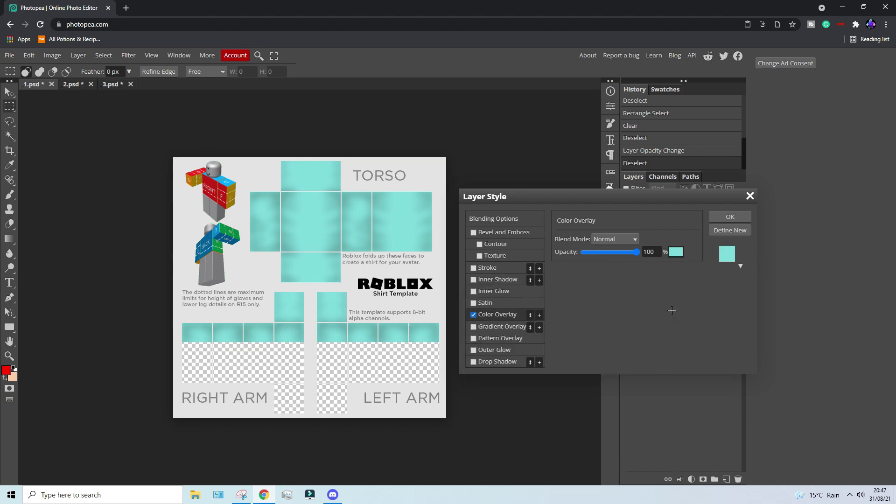
click(731, 216)
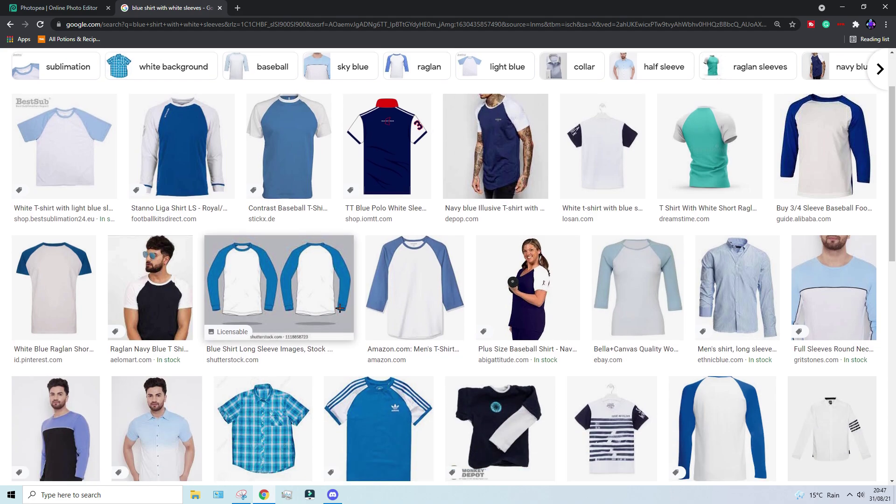
Preview the adidas California blue-and-white shirt in Google Images, then return to Photopea.
scroll(340, 308, down, 3)
click(384, 327)
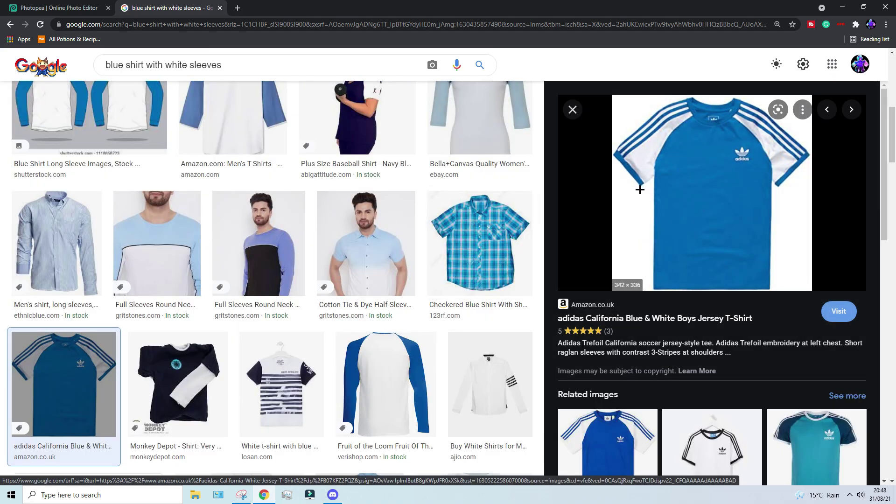
key(ctrl+1)
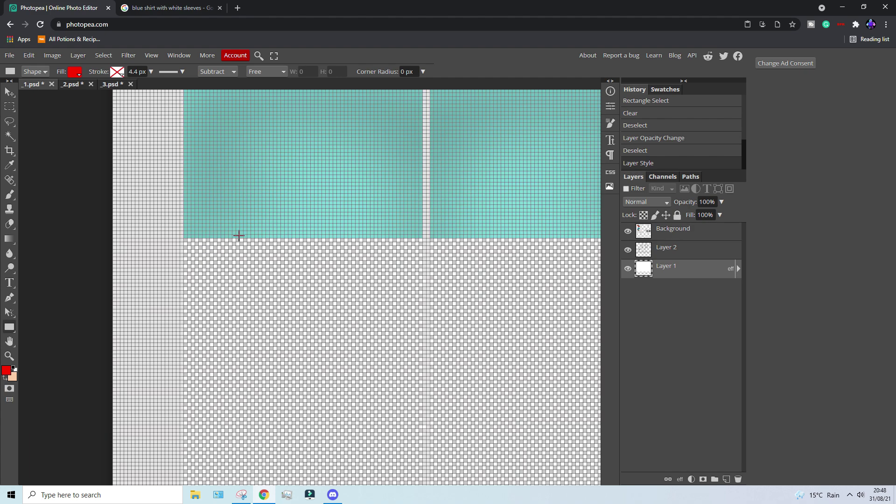
Zoom in and draw a thin rectangle stripe beneath the teal arm panel.
scroll(239, 235, up, 1)
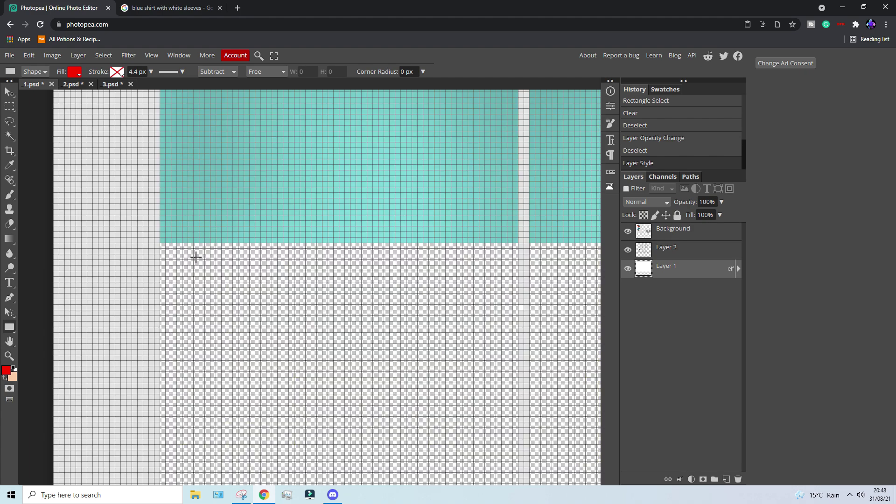
scroll(196, 257, up, 1)
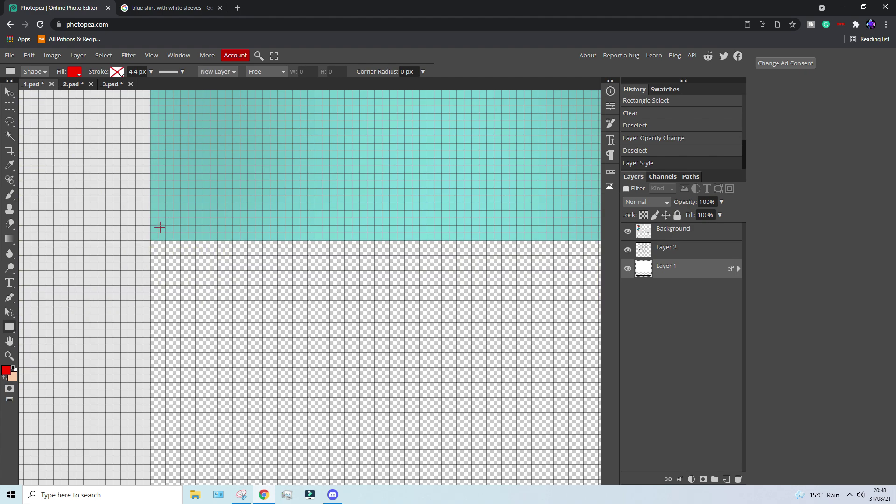
drag(159, 228, 545, 246)
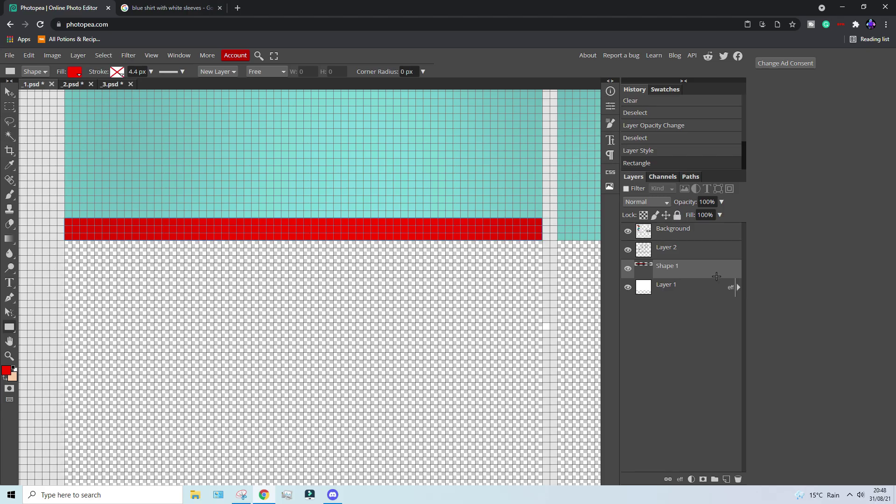
Give the Shape 1 stripe a 7edbdb Color Overlay style.
double_click(716, 276)
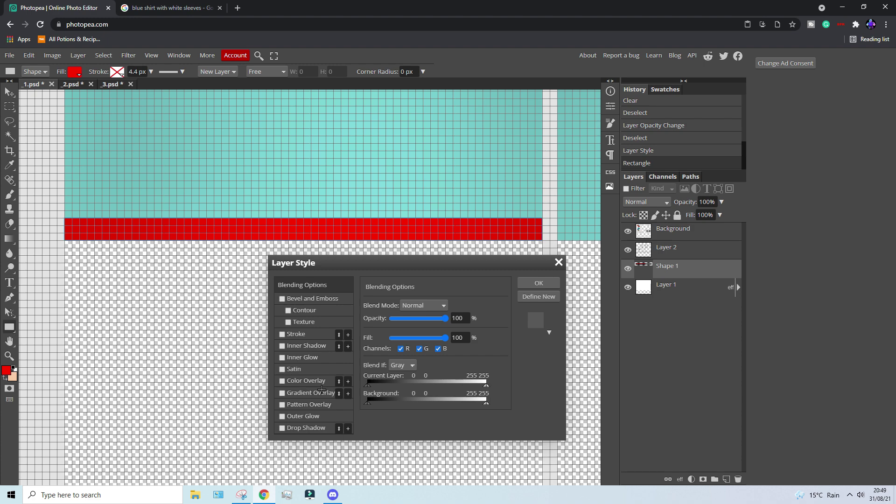
click(313, 381)
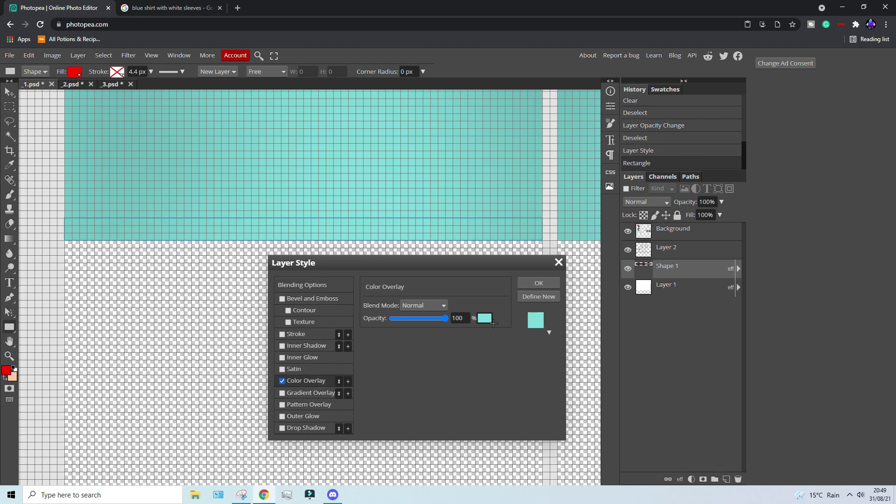
click(487, 319)
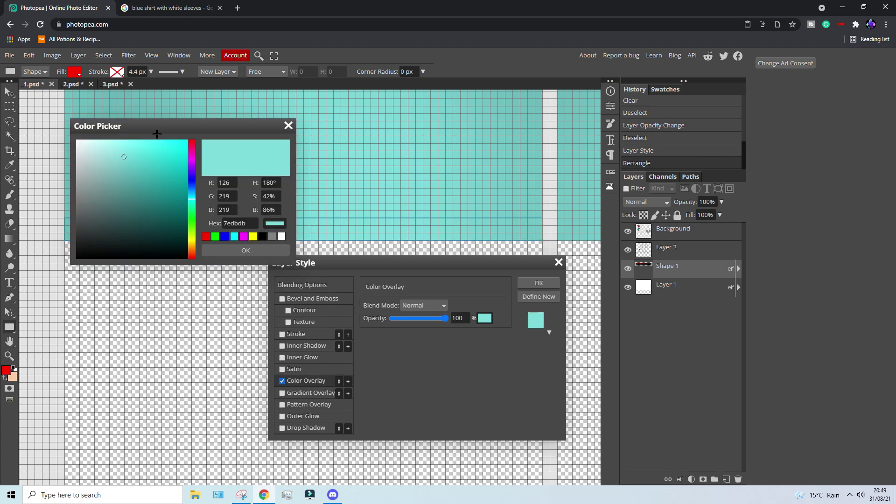
key(Return)
key(Return)
key(ctrl+minus)
Duplicate the Shape 1 layer into Shape 1 copy.
right_click(709, 275)
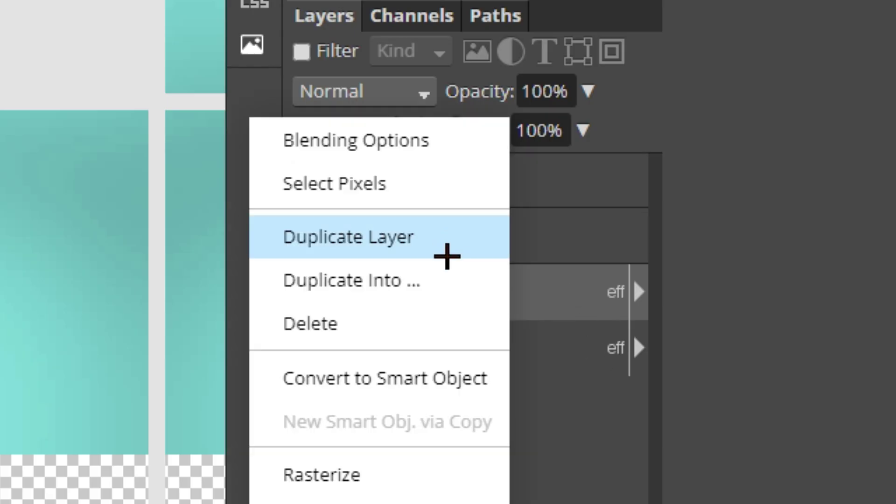
click(447, 257)
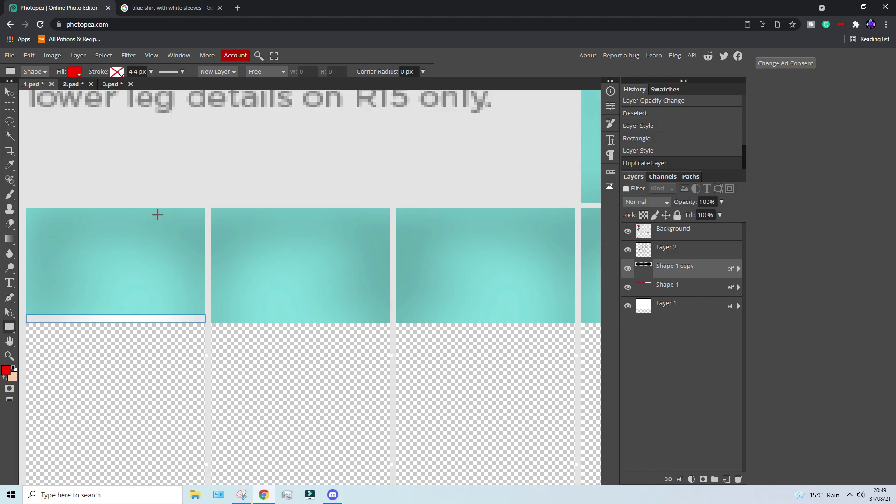
click(9, 92)
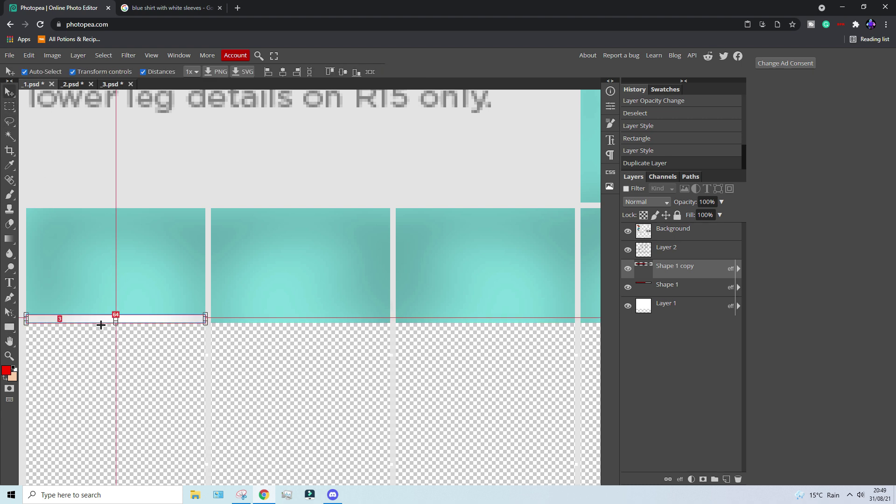